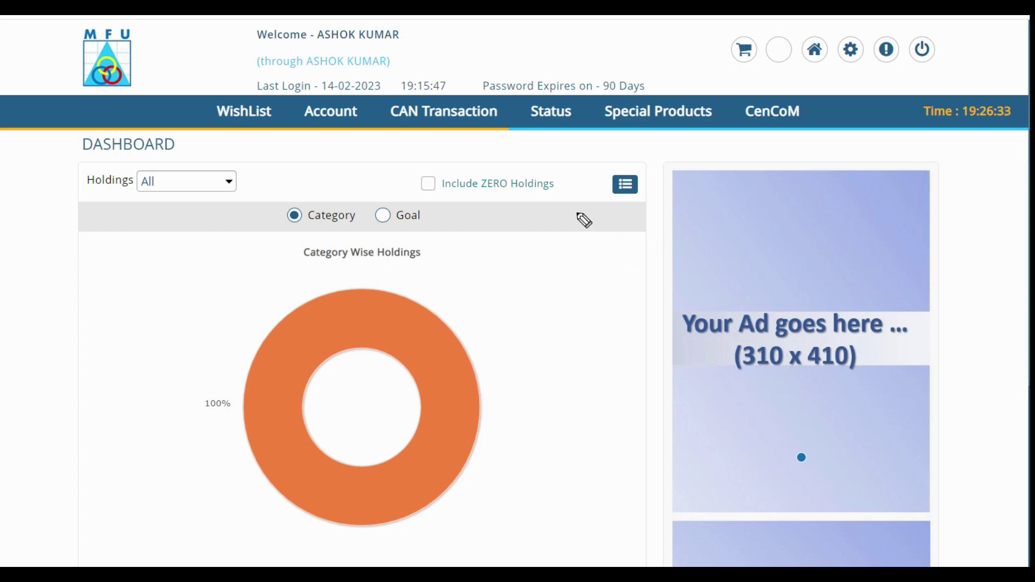
{"action": "left_click_drag", "start_coordinate": [527, 131], "coordinate": [587, 120]}
{"action": "left_click_drag", "start_coordinate": [650, 131], "coordinate": [825, 120]}
{"action": "left_click_drag", "start_coordinate": [438, 143], "coordinate": [501, 127]}
{"action": "left_click_drag", "start_coordinate": [325, 169], "coordinate": [375, 130]}
{"action": "left_click_drag", "start_coordinate": [237, 184], "coordinate": [291, 127]}
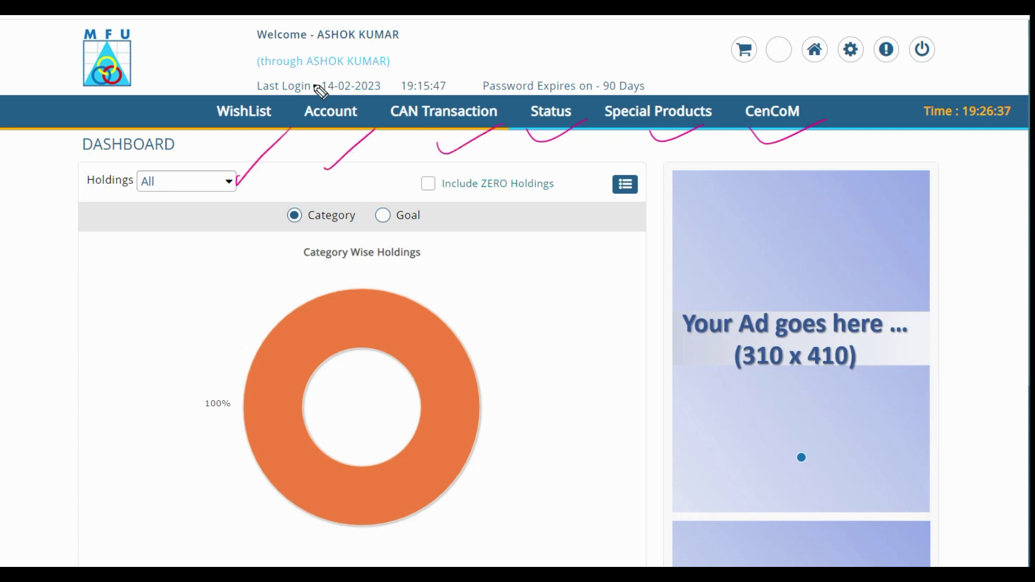
{"action": "mouse_move", "coordinate": [515, 312]}
{"action": "left_mouse_down"}
{"action": "mouse_move", "coordinate": [300, 261]}
{"action": "mouse_move", "coordinate": [220, 380]}
{"action": "mouse_move", "coordinate": [359, 531]}
{"action": "mouse_move", "coordinate": [428, 298]}
{"action": "mouse_move", "coordinate": [415, 296]}
{"action": "left_mouse_up"}
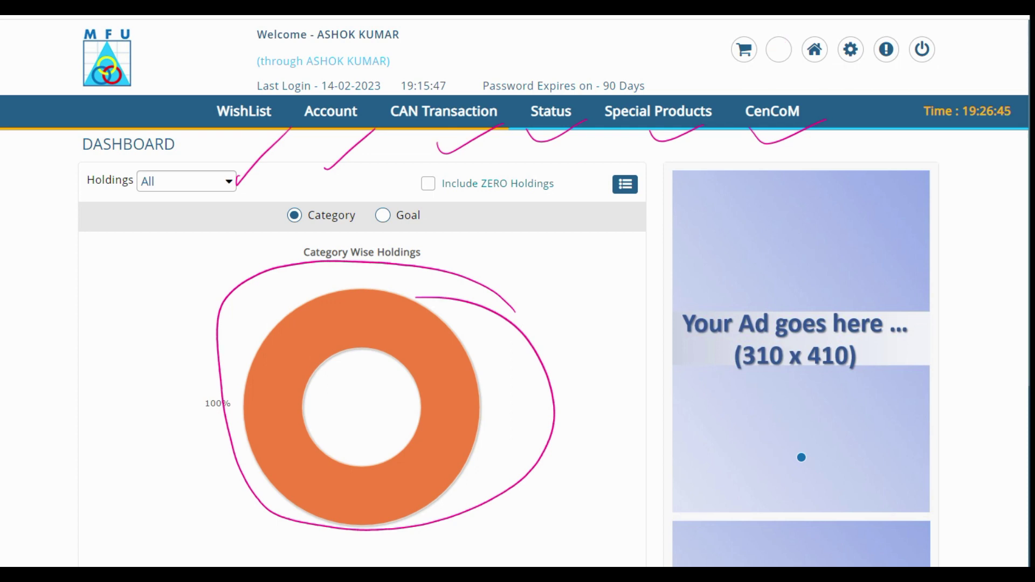
{"action": "key", "text": "e"}
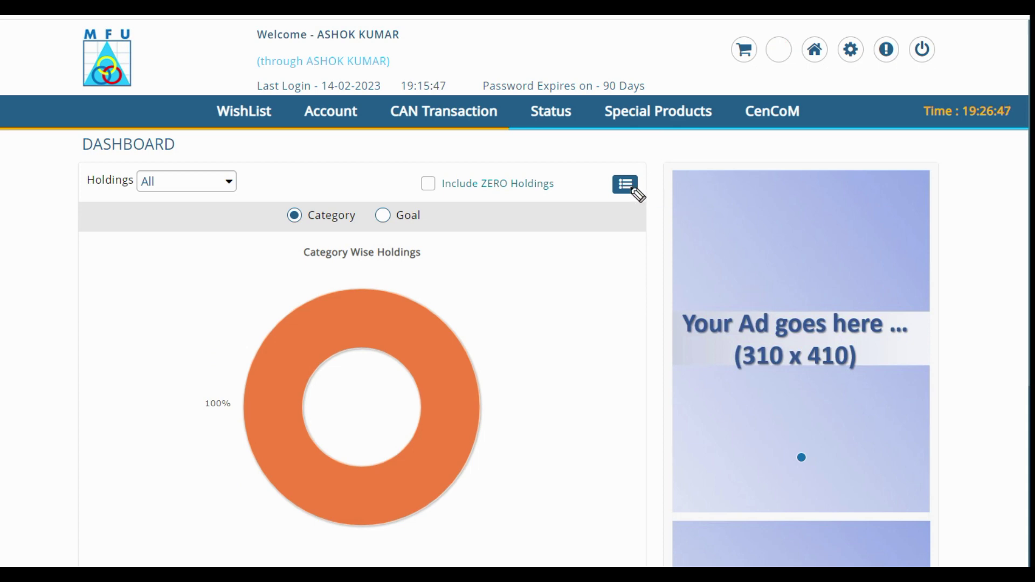
{"action": "mouse_move", "coordinate": [666, 151]}
{"action": "left_mouse_down"}
{"action": "mouse_move", "coordinate": [667, 199]}
{"action": "mouse_move", "coordinate": [582, 150]}
{"action": "left_mouse_up"}
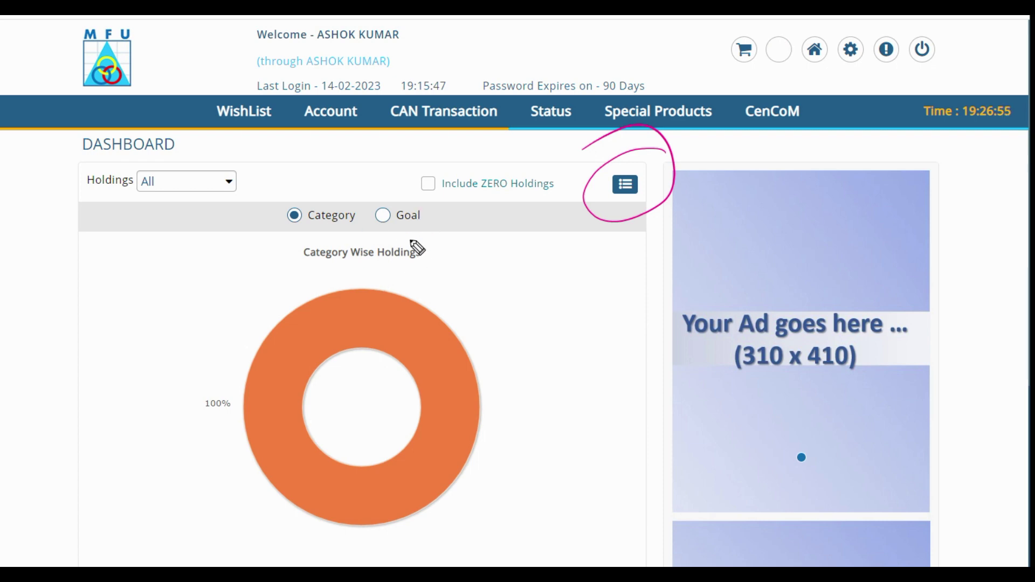
{"action": "mouse_move", "coordinate": [438, 209]}
{"action": "left_mouse_down"}
{"action": "mouse_move", "coordinate": [405, 254]}
{"action": "mouse_move", "coordinate": [407, 193]}
{"action": "left_mouse_up"}
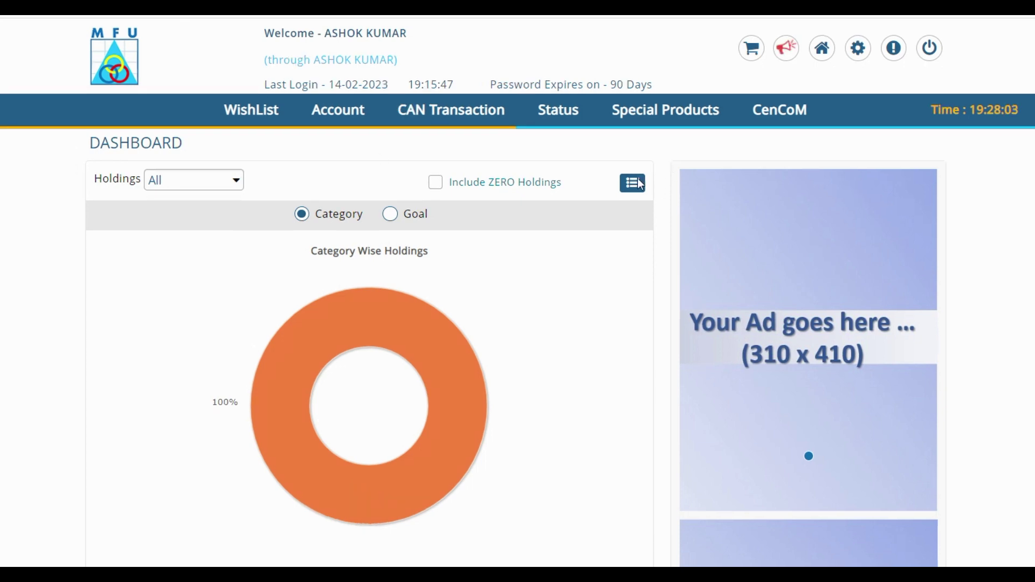
Open the ePayEezz registration form for the HDFC BANK savings account and go to its mandate details.
{"action": "left_click", "coordinate": [356, 117]}
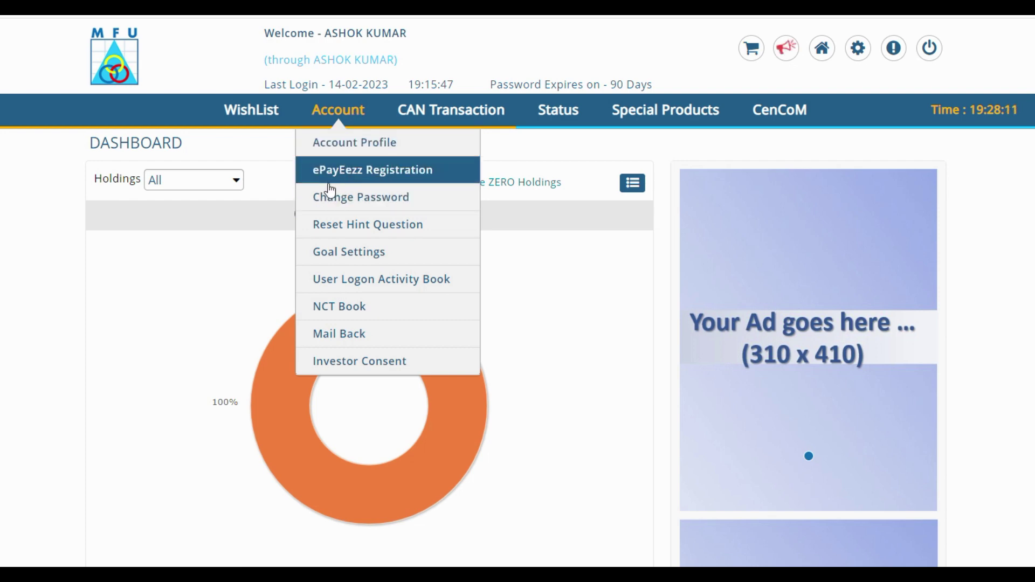
{"action": "left_click", "coordinate": [389, 173]}
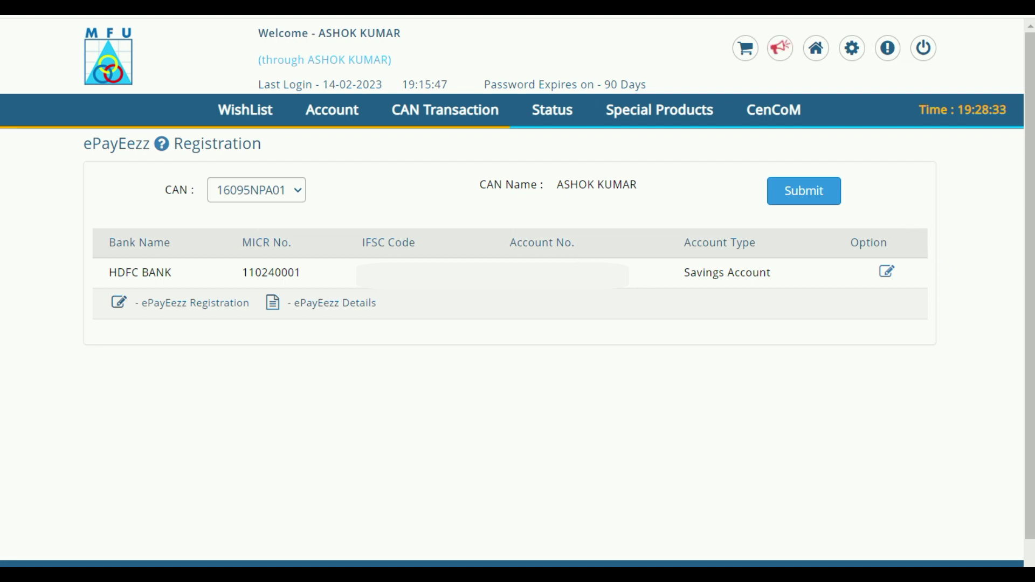
{"action": "mouse_move", "coordinate": [898, 225]}
{"action": "left_mouse_down"}
{"action": "mouse_move", "coordinate": [867, 209]}
{"action": "mouse_move", "coordinate": [832, 300]}
{"action": "mouse_move", "coordinate": [797, 225]}
{"action": "left_mouse_up"}
{"action": "left_click", "coordinate": [887, 272]}
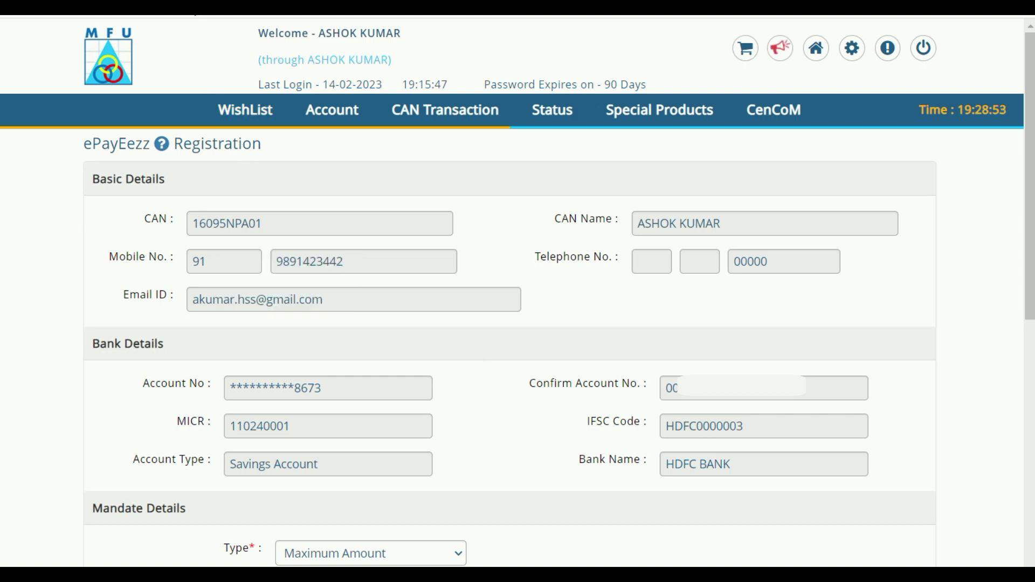
{"action": "scroll", "coordinate": [368, 354], "scroll_direction": "down", "scroll_amount": 8}
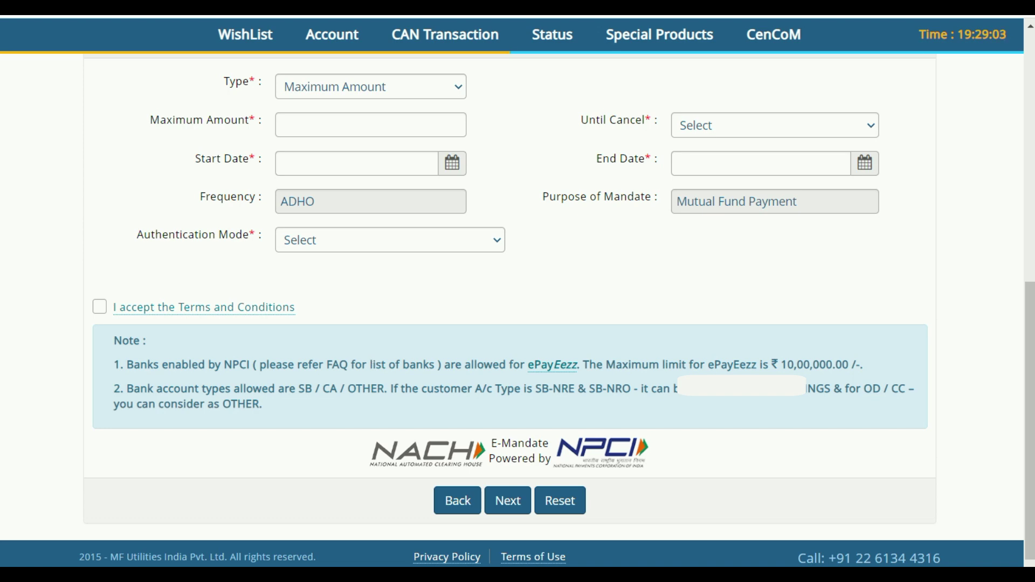
{"action": "mouse_move", "coordinate": [212, 83]}
{"action": "left_mouse_down"}
{"action": "mouse_move", "coordinate": [222, 96]}
{"action": "mouse_move", "coordinate": [313, 56]}
{"action": "left_mouse_up"}
{"action": "left_click_drag", "start_coordinate": [210, 138], "coordinate": [272, 125]}
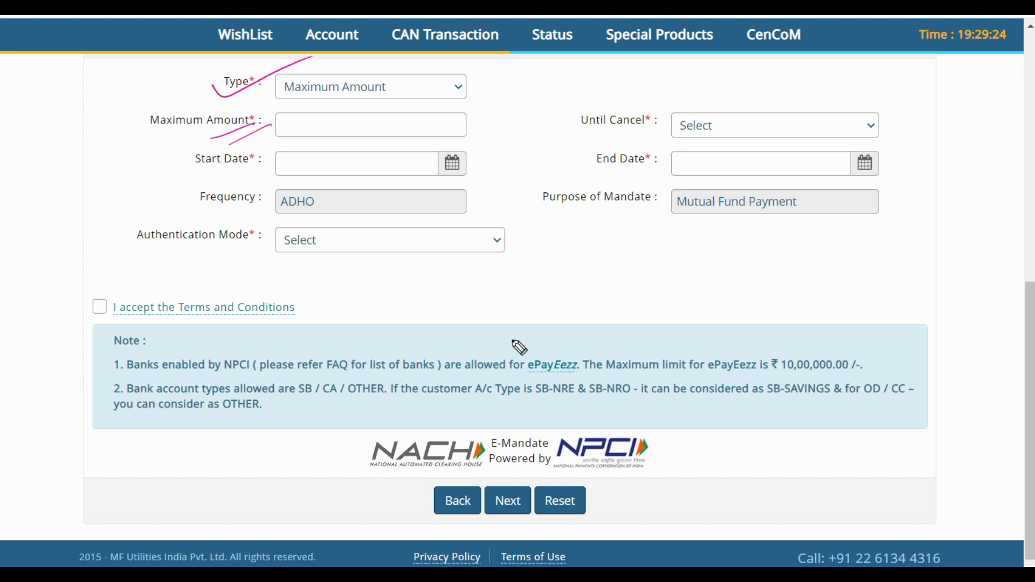
{"action": "mouse_move", "coordinate": [301, 126]}
{"action": "left_mouse_down"}
{"action": "mouse_move", "coordinate": [316, 132]}
{"action": "mouse_move", "coordinate": [356, 111]}
{"action": "mouse_move", "coordinate": [388, 133]}
{"action": "mouse_move", "coordinate": [426, 107]}
{"action": "mouse_move", "coordinate": [465, 114]}
{"action": "left_mouse_up"}
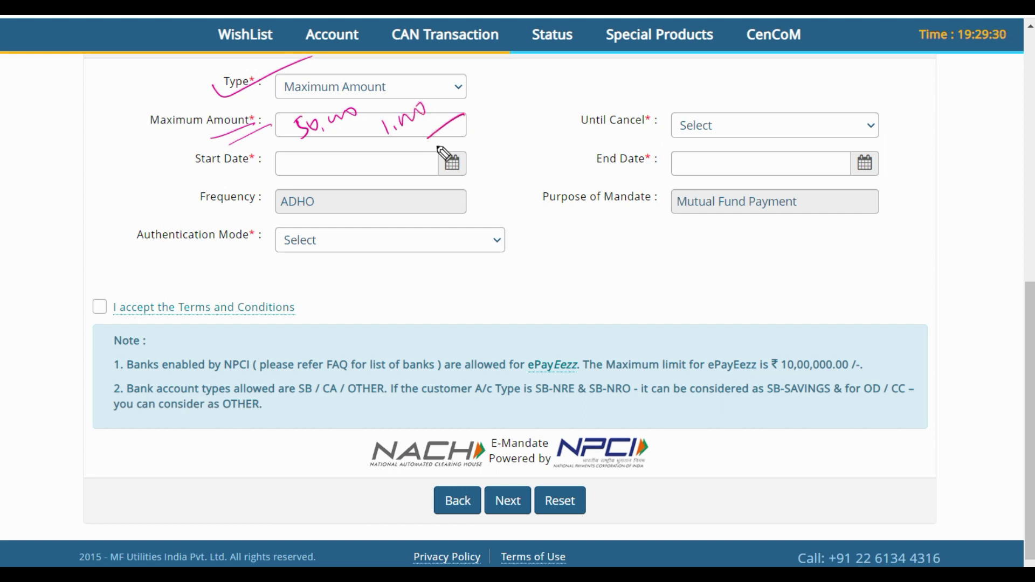
{"action": "mouse_move", "coordinate": [887, 334]}
{"action": "left_mouse_down"}
{"action": "mouse_move", "coordinate": [869, 323]}
{"action": "mouse_move", "coordinate": [756, 343]}
{"action": "mouse_move", "coordinate": [878, 312]}
{"action": "mouse_move", "coordinate": [737, 346]}
{"action": "left_mouse_up"}
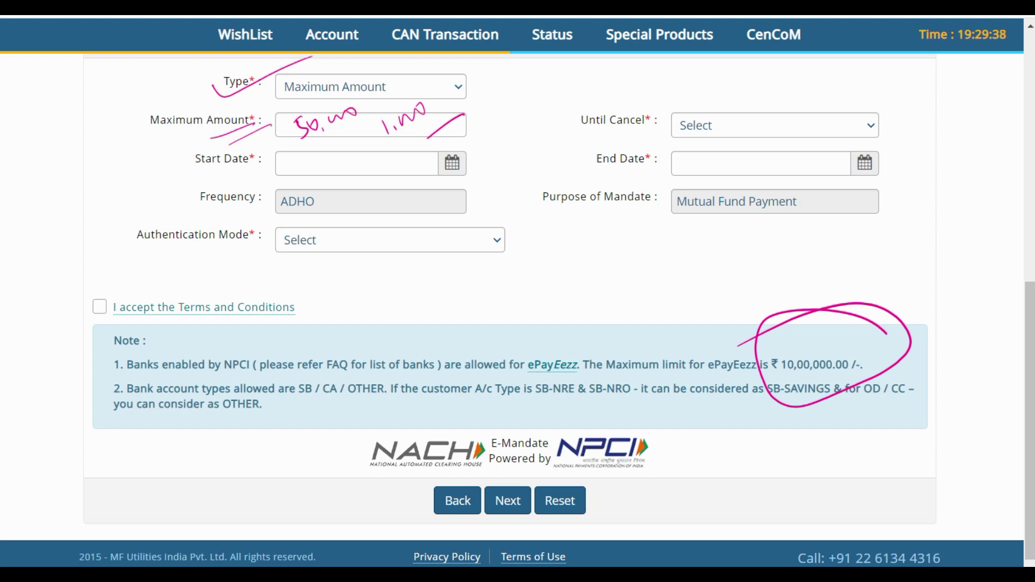
{"action": "key", "text": "e"}
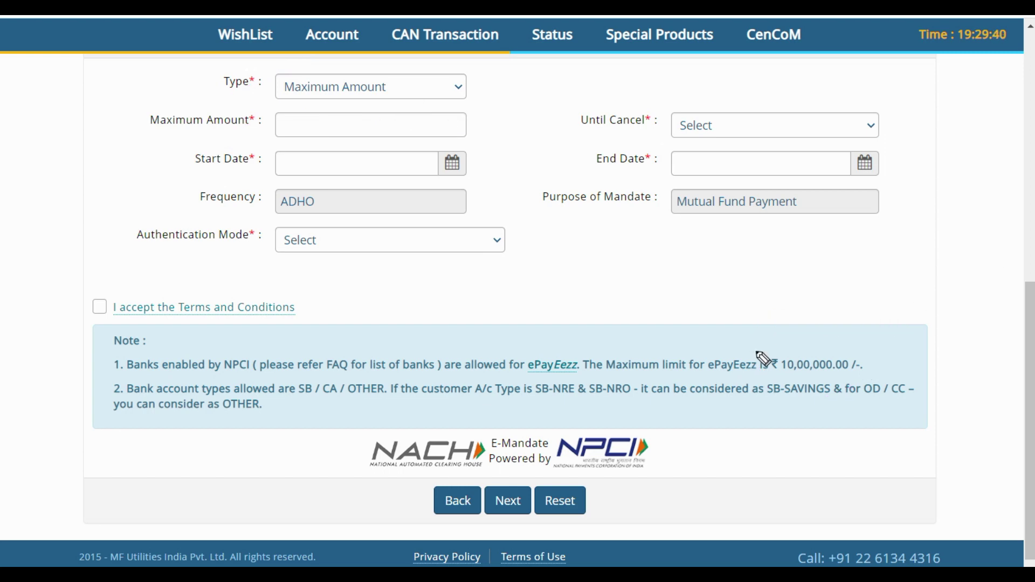
{"action": "mouse_move", "coordinate": [534, 277]}
{"action": "left_mouse_down"}
{"action": "mouse_move", "coordinate": [555, 297]}
{"action": "mouse_move", "coordinate": [562, 272]}
{"action": "mouse_move", "coordinate": [591, 259]}
{"action": "left_mouse_up"}
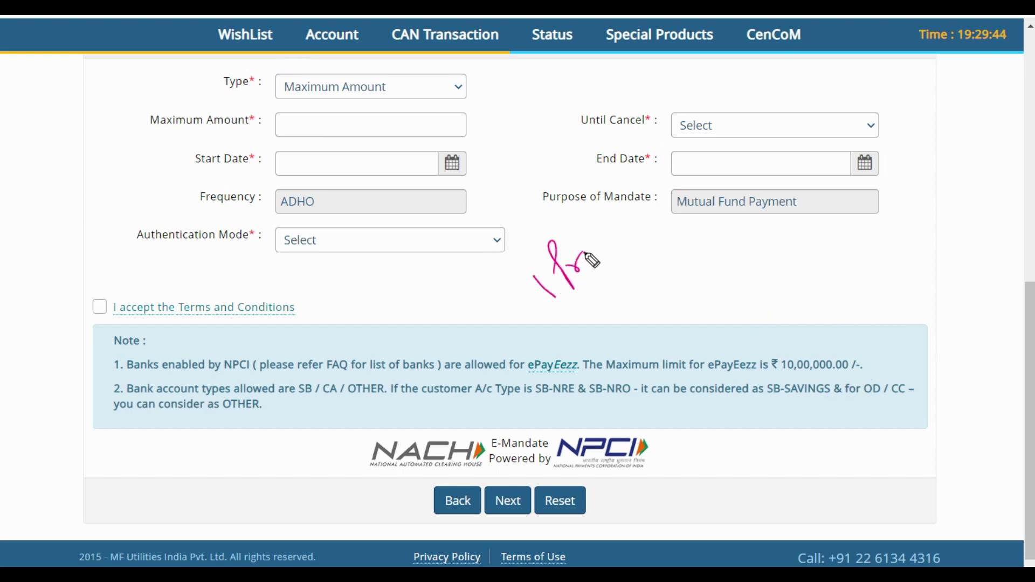
{"action": "mouse_move", "coordinate": [888, 333]}
{"action": "left_mouse_down"}
{"action": "mouse_move", "coordinate": [746, 365]}
{"action": "mouse_move", "coordinate": [803, 320]}
{"action": "left_mouse_up"}
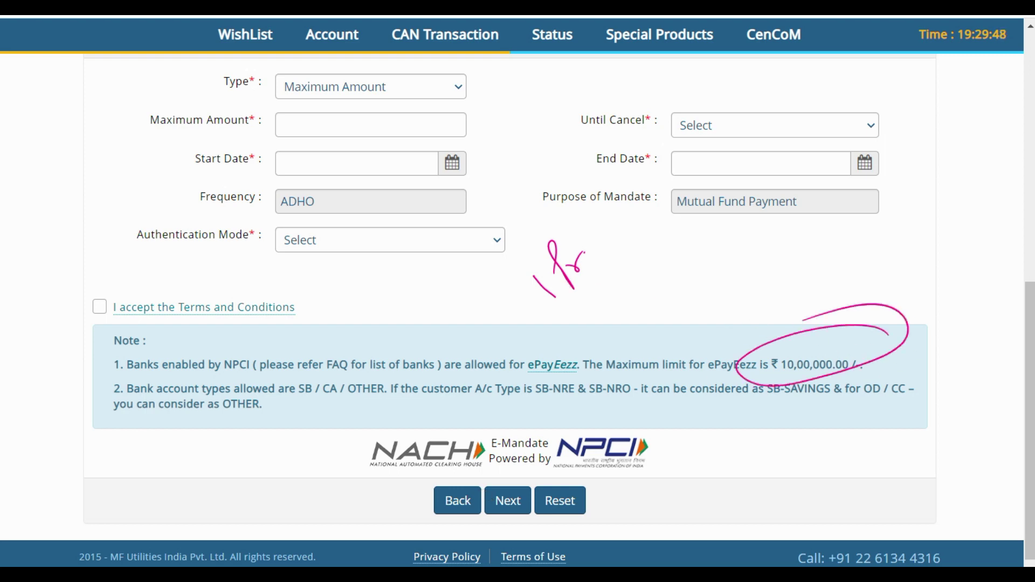
{"action": "key", "text": "e"}
{"action": "mouse_move", "coordinate": [308, 123]}
{"action": "left_mouse_down"}
{"action": "mouse_move", "coordinate": [341, 132]}
{"action": "mouse_move", "coordinate": [369, 104]}
{"action": "left_mouse_up"}
{"action": "left_click_drag", "start_coordinate": [384, 125], "coordinate": [354, 143]}
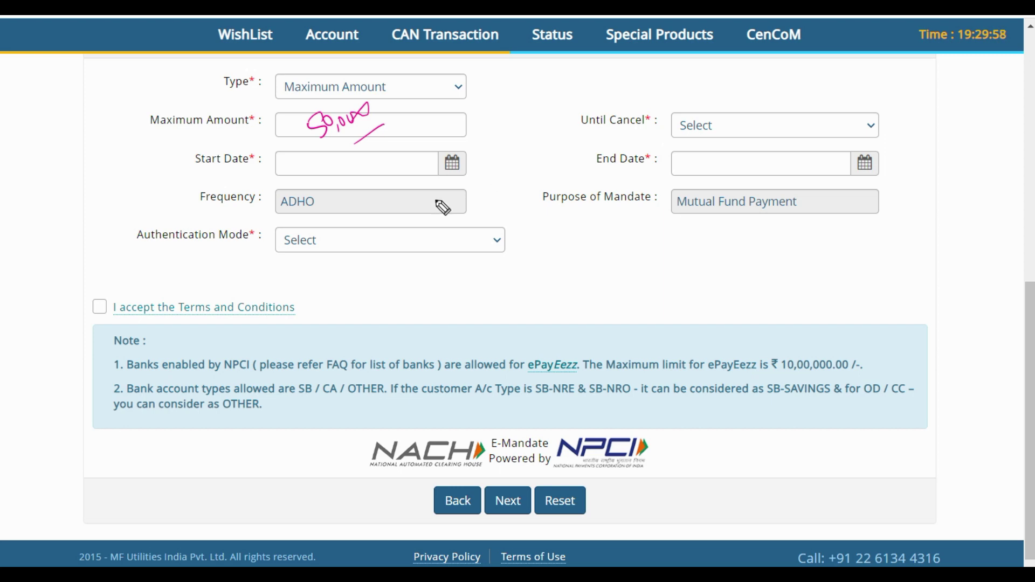
{"action": "mouse_move", "coordinate": [472, 133]}
{"action": "left_mouse_down"}
{"action": "mouse_move", "coordinate": [467, 144]}
{"action": "mouse_move", "coordinate": [522, 117]}
{"action": "left_mouse_up"}
{"action": "left_click_drag", "start_coordinate": [493, 149], "coordinate": [533, 133]}
{"action": "mouse_move", "coordinate": [452, 110]}
{"action": "left_mouse_down"}
{"action": "mouse_move", "coordinate": [547, 112]}
{"action": "mouse_move", "coordinate": [448, 116]}
{"action": "left_mouse_up"}
{"action": "left_click_drag", "start_coordinate": [376, 129], "coordinate": [415, 115]}
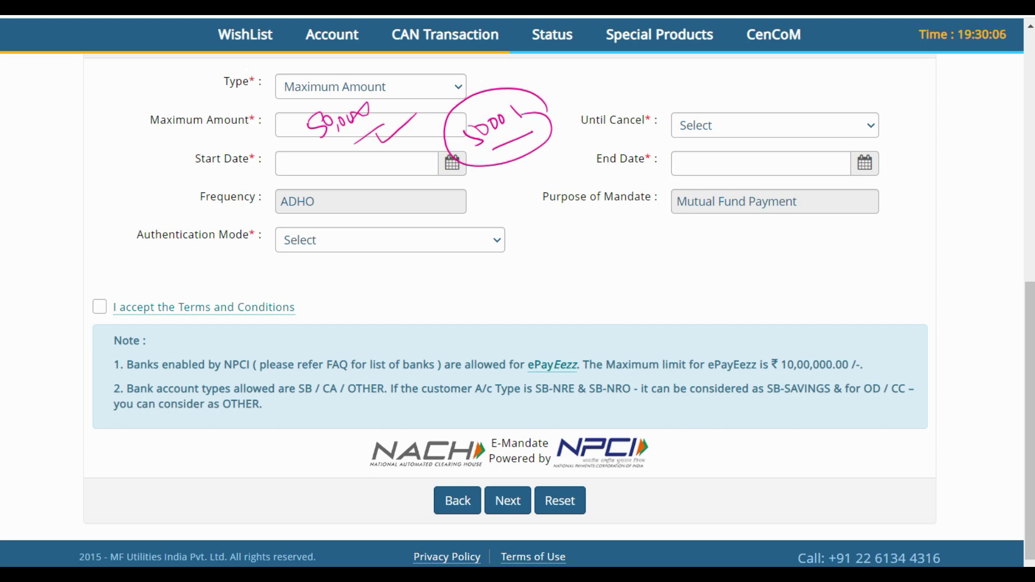
{"action": "key", "text": "Escape"}
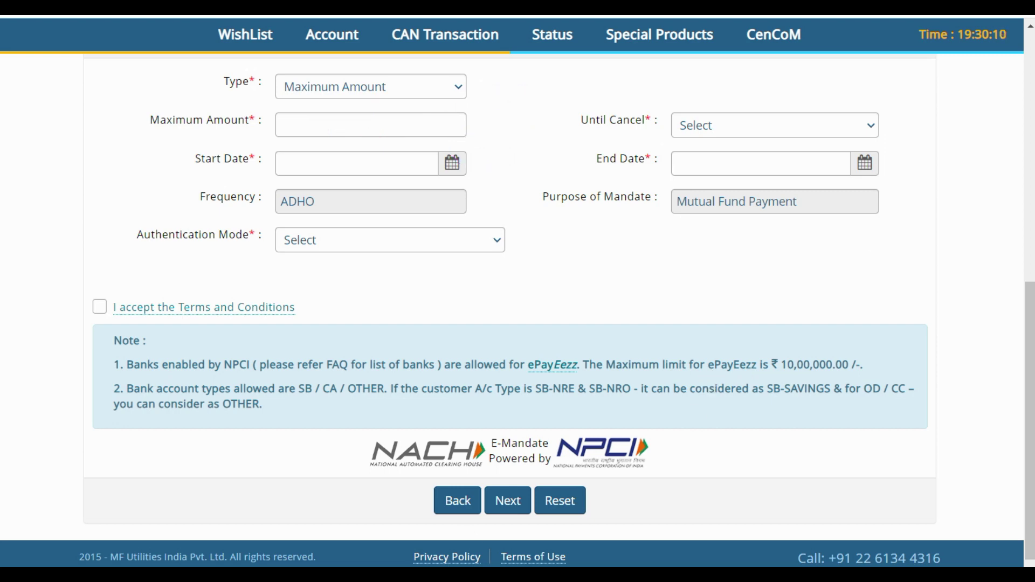
Fill in the mandate details with maximum amount 10000000, Until Cancel set to Yes and start date 16-02-2023.
{"action": "left_click", "coordinate": [348, 130]}
{"action": "type", "text": "10000000"}
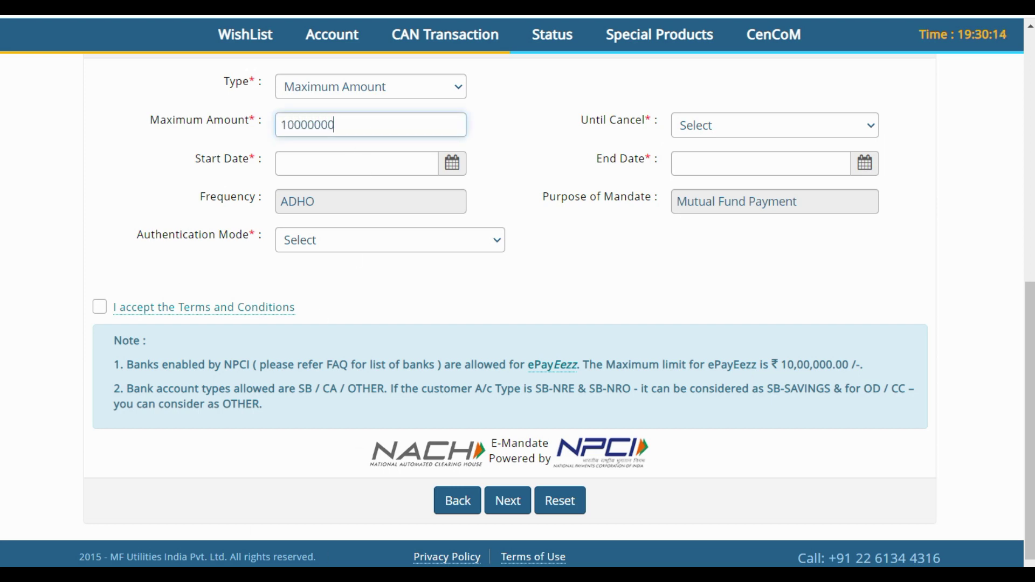
{"action": "left_click", "coordinate": [762, 123]}
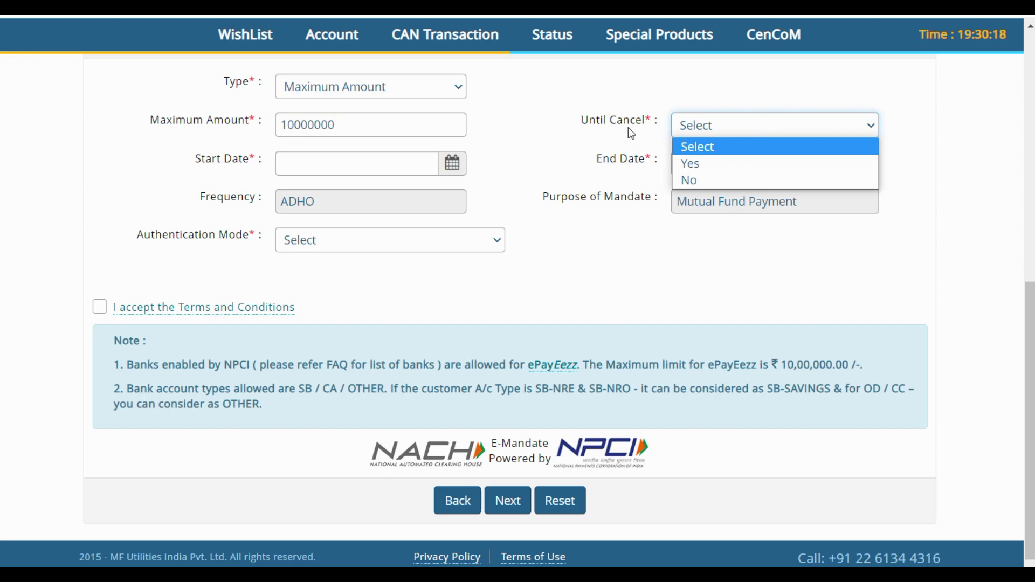
{"action": "left_click", "coordinate": [712, 169]}
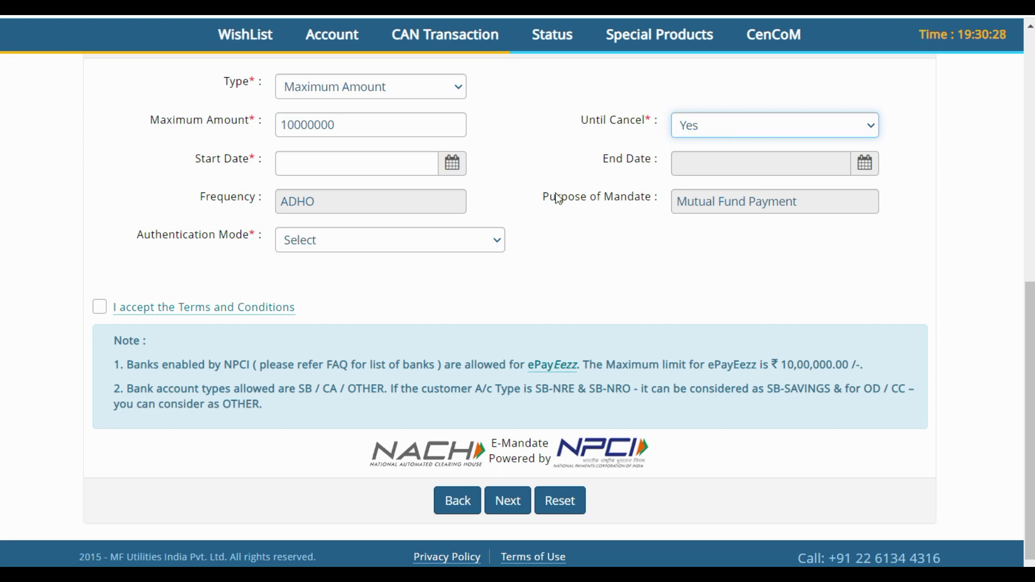
{"action": "left_click", "coordinate": [453, 165]}
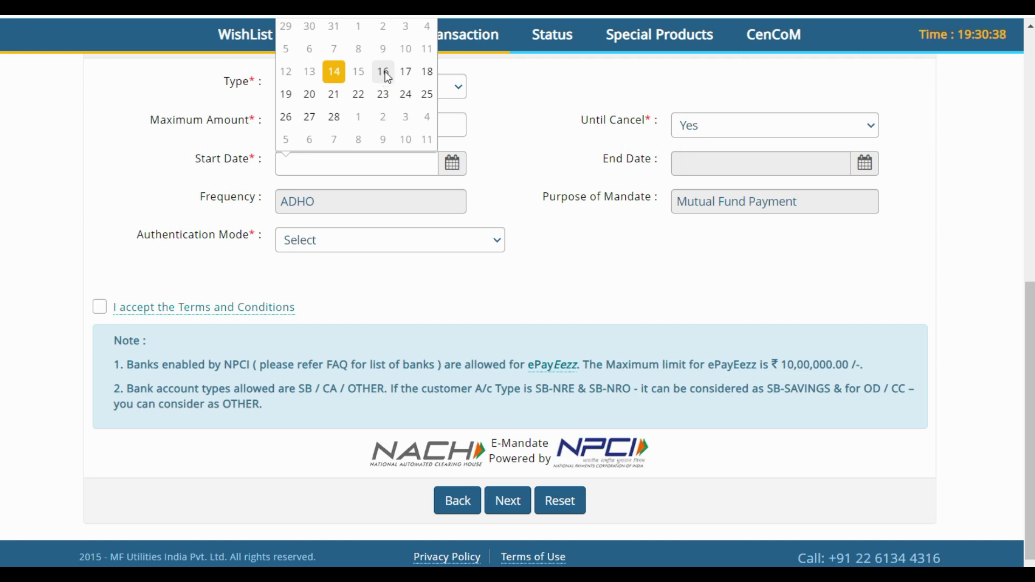
{"action": "left_click", "coordinate": [384, 72]}
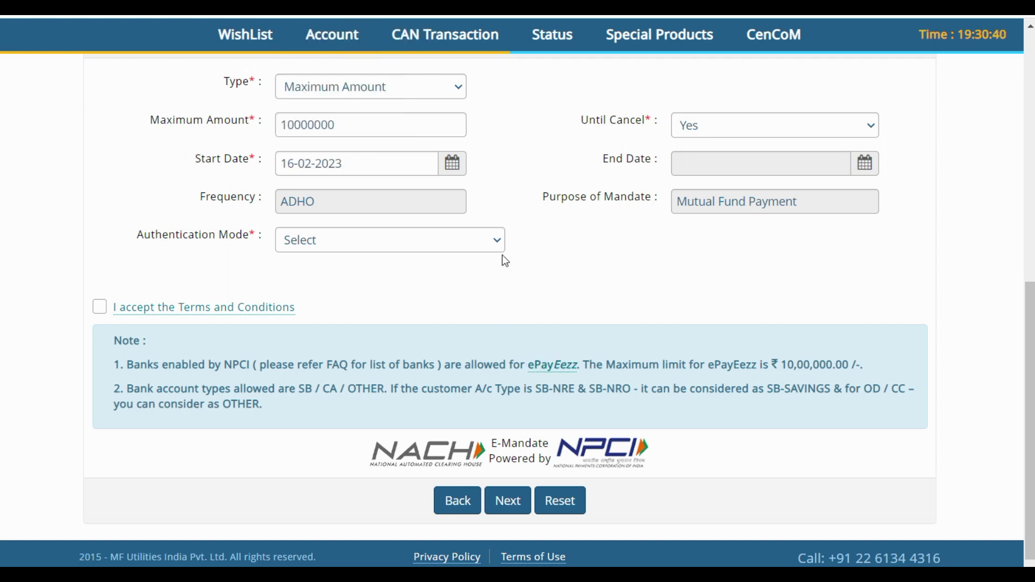
Set the authentication mode to Debit Card, accept the Terms and Conditions and try to continue to the confirmation.
{"action": "left_click", "coordinate": [370, 246]}
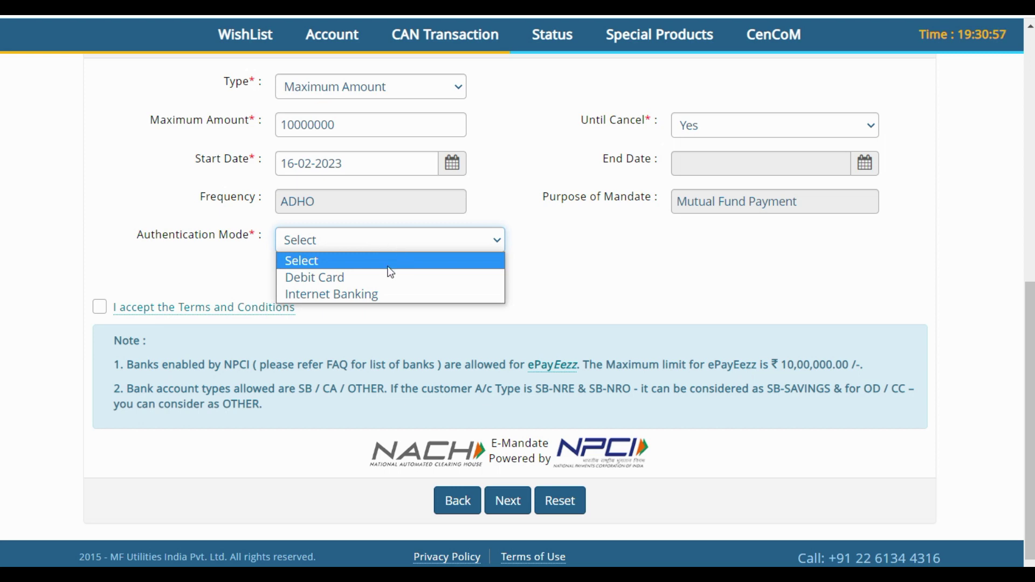
{"action": "left_click", "coordinate": [411, 284]}
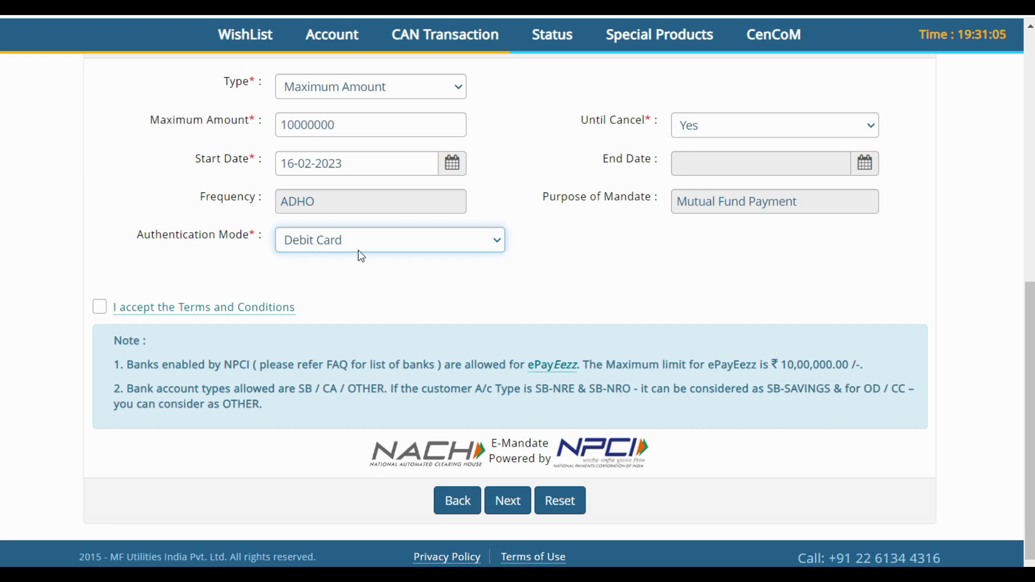
{"action": "left_click", "coordinate": [99, 307]}
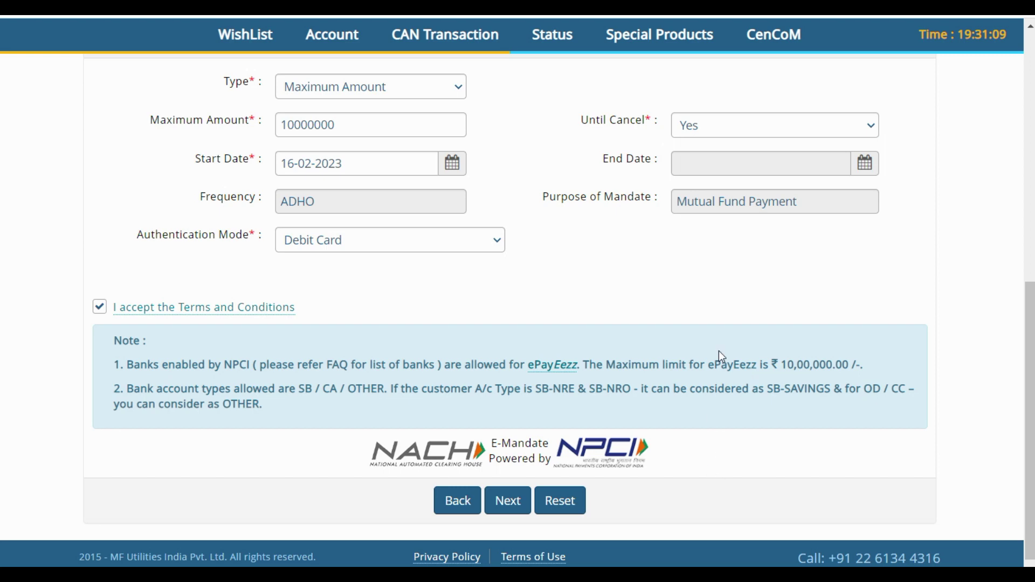
{"action": "left_click", "coordinate": [521, 510]}
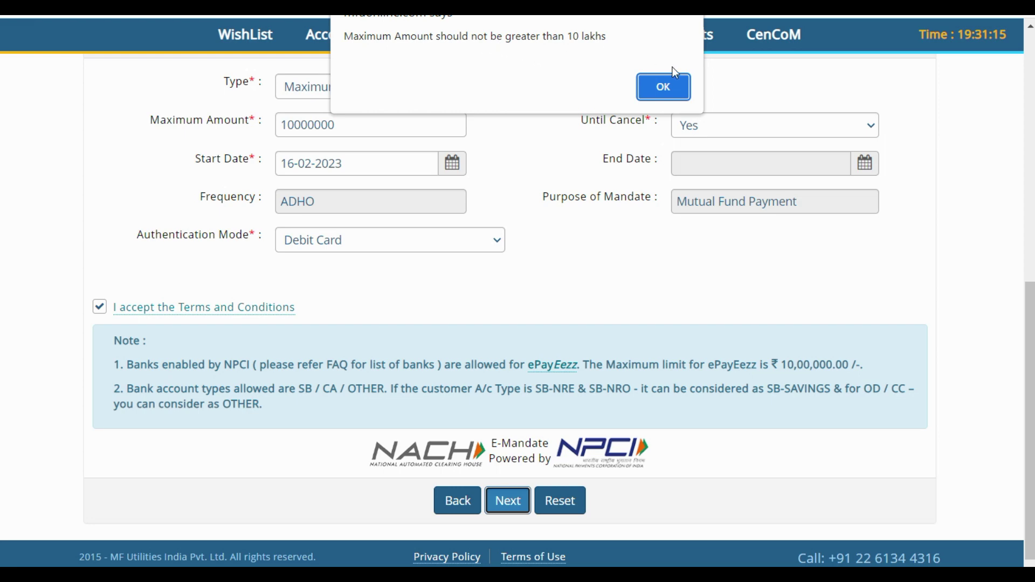
Set the mandate's maximum amount to 1000000 and continue to the ePayEezz confirmation.
{"action": "left_click", "coordinate": [675, 85]}
{"action": "key", "text": "BackSpace"}
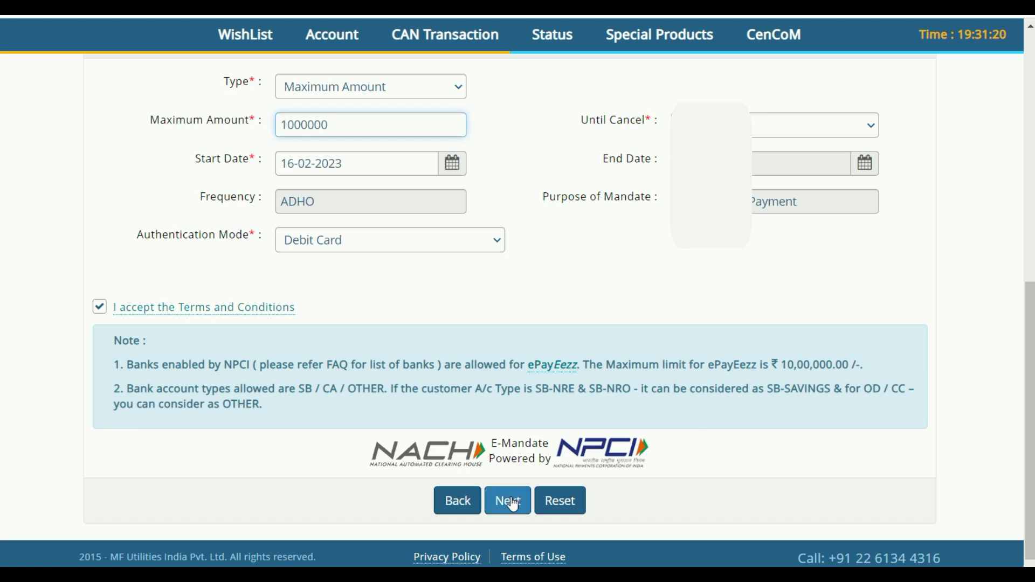
{"action": "left_click", "coordinate": [507, 501]}
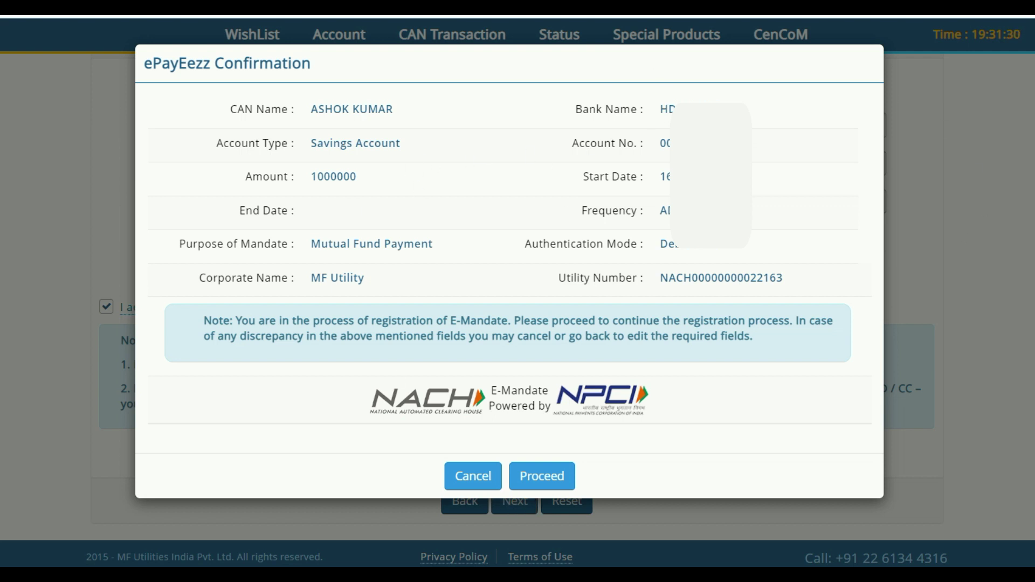
Review the ePayEezz confirmation and proceed to the debit card section of the bank's e-mandate registration form.
{"action": "mouse_move", "coordinate": [431, 97]}
{"action": "left_mouse_down"}
{"action": "mouse_move", "coordinate": [503, 235]}
{"action": "mouse_move", "coordinate": [477, 300]}
{"action": "left_mouse_up"}
{"action": "left_click_drag", "start_coordinate": [744, 93], "coordinate": [795, 317]}
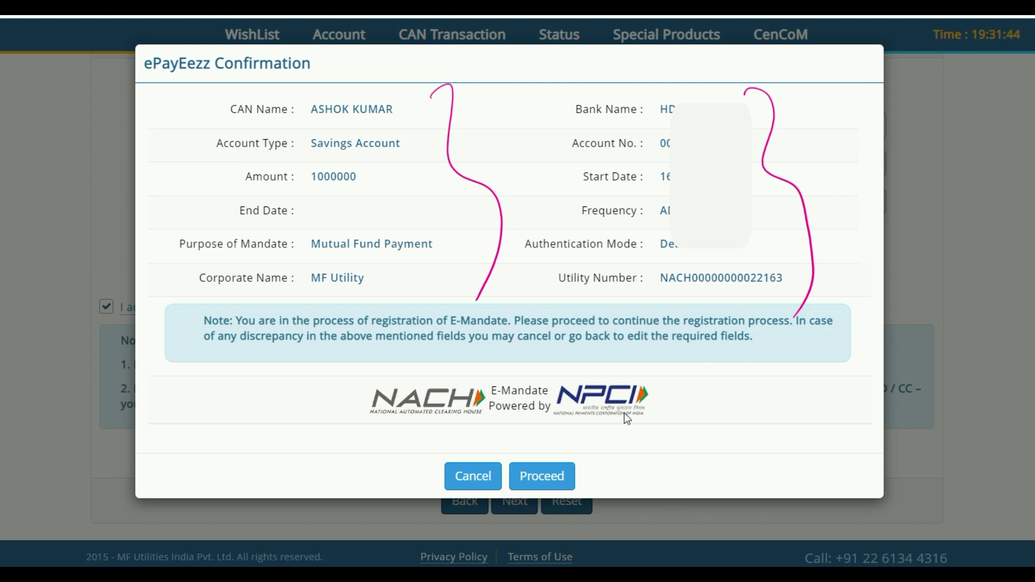
{"action": "left_click", "coordinate": [556, 489]}
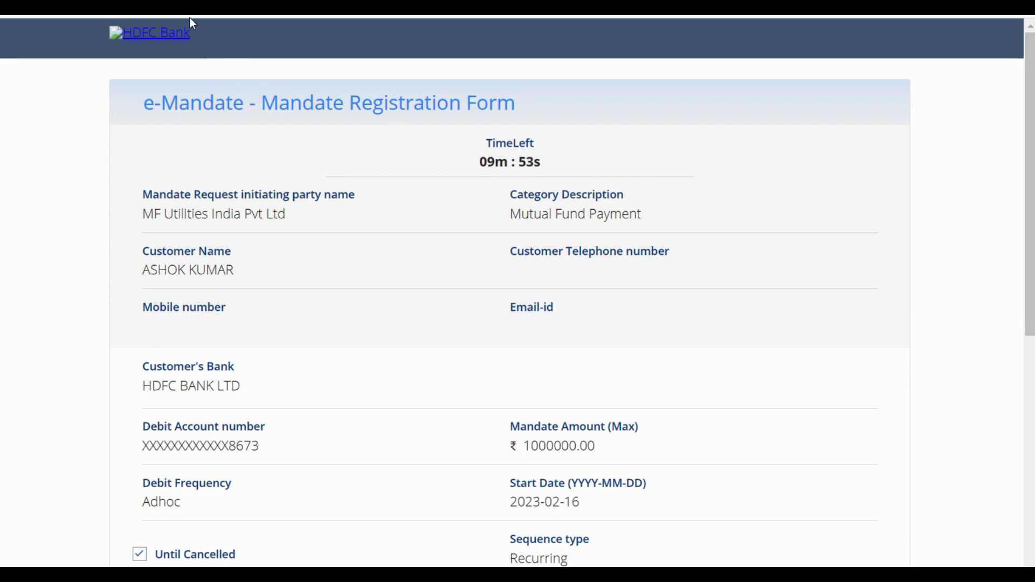
{"action": "scroll", "coordinate": [778, 88], "scroll_direction": "down", "scroll_amount": 8}
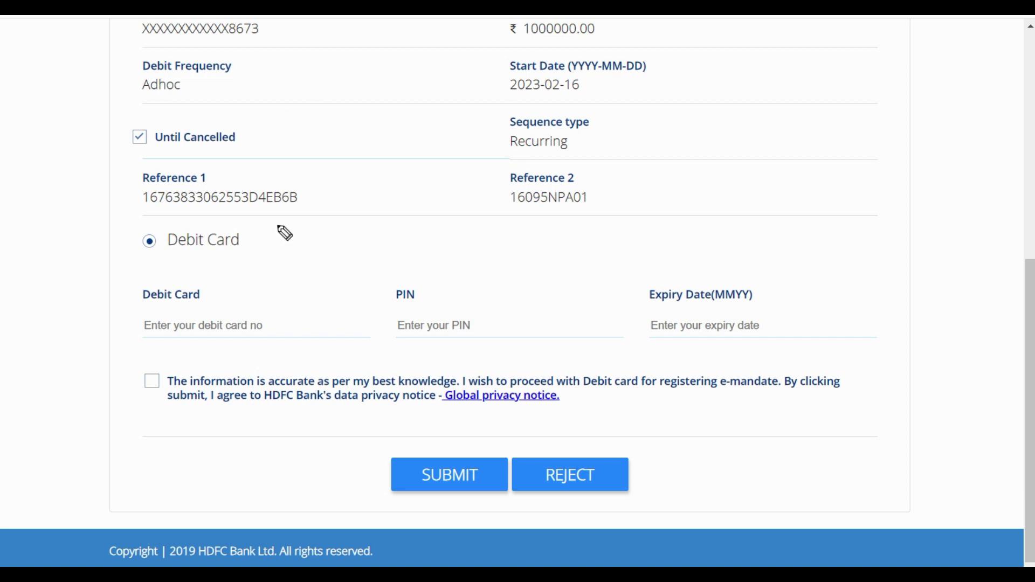
{"action": "mouse_move", "coordinate": [262, 223]}
{"action": "left_mouse_down"}
{"action": "mouse_move", "coordinate": [128, 211]}
{"action": "mouse_move", "coordinate": [153, 268]}
{"action": "mouse_move", "coordinate": [257, 242]}
{"action": "mouse_move", "coordinate": [216, 219]}
{"action": "left_mouse_up"}
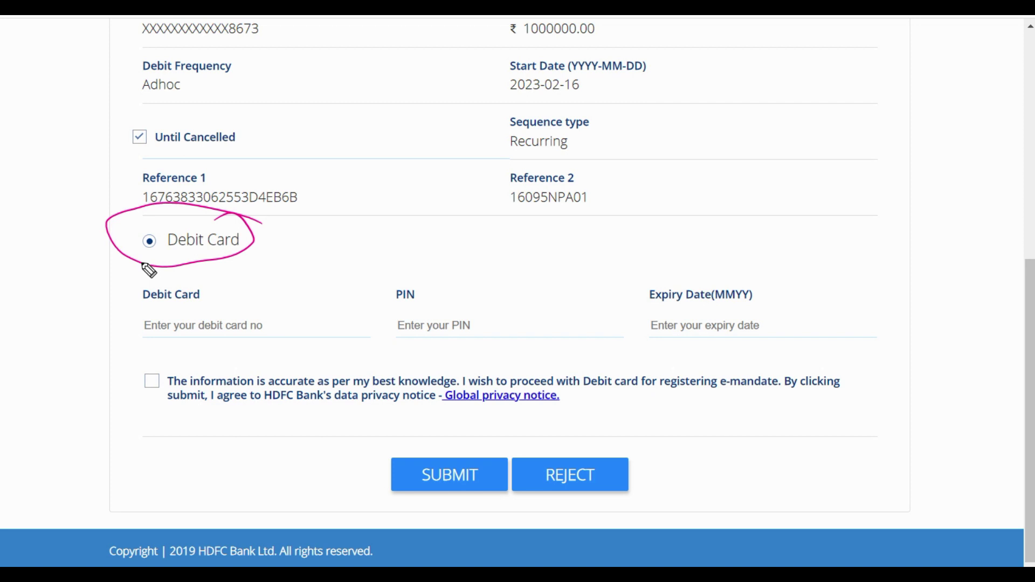
{"action": "mouse_move", "coordinate": [235, 284]}
{"action": "left_mouse_down"}
{"action": "mouse_move", "coordinate": [167, 279]}
{"action": "mouse_move", "coordinate": [141, 323]}
{"action": "mouse_move", "coordinate": [307, 340]}
{"action": "mouse_move", "coordinate": [155, 309]}
{"action": "left_mouse_up"}
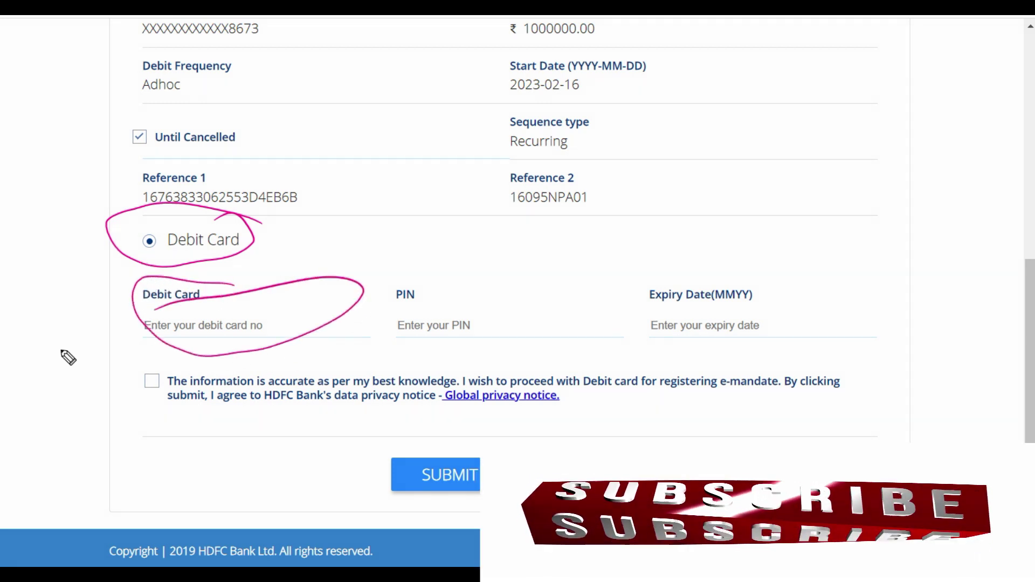
{"action": "mouse_move", "coordinate": [460, 283]}
{"action": "left_mouse_down"}
{"action": "mouse_move", "coordinate": [371, 292]}
{"action": "mouse_move", "coordinate": [474, 370]}
{"action": "mouse_move", "coordinate": [365, 309]}
{"action": "mouse_move", "coordinate": [333, 341]}
{"action": "left_mouse_up"}
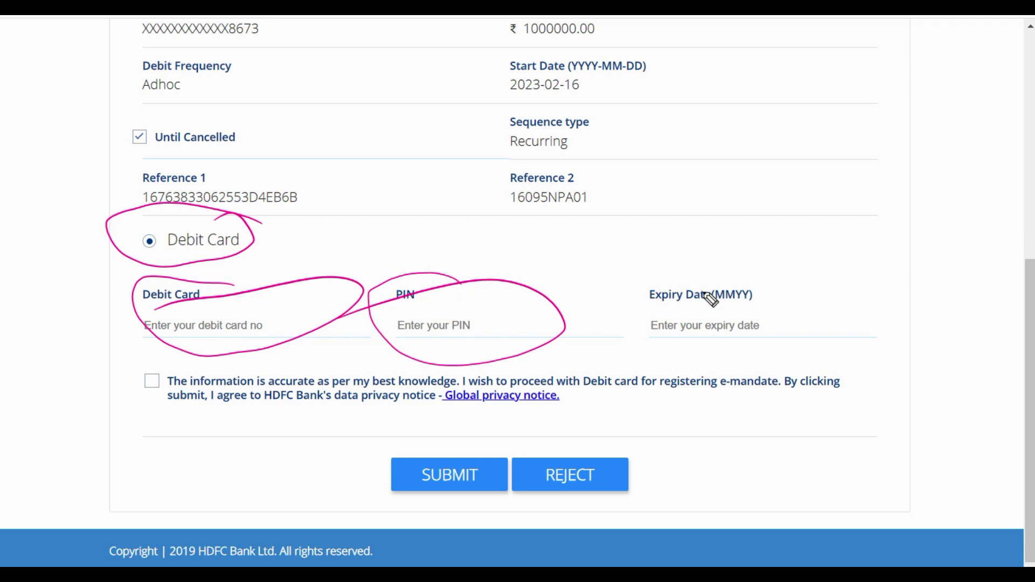
{"action": "mouse_move", "coordinate": [781, 276]}
{"action": "left_mouse_down"}
{"action": "mouse_move", "coordinate": [707, 262]}
{"action": "mouse_move", "coordinate": [636, 279]}
{"action": "mouse_move", "coordinate": [793, 361]}
{"action": "mouse_move", "coordinate": [738, 273]}
{"action": "left_mouse_up"}
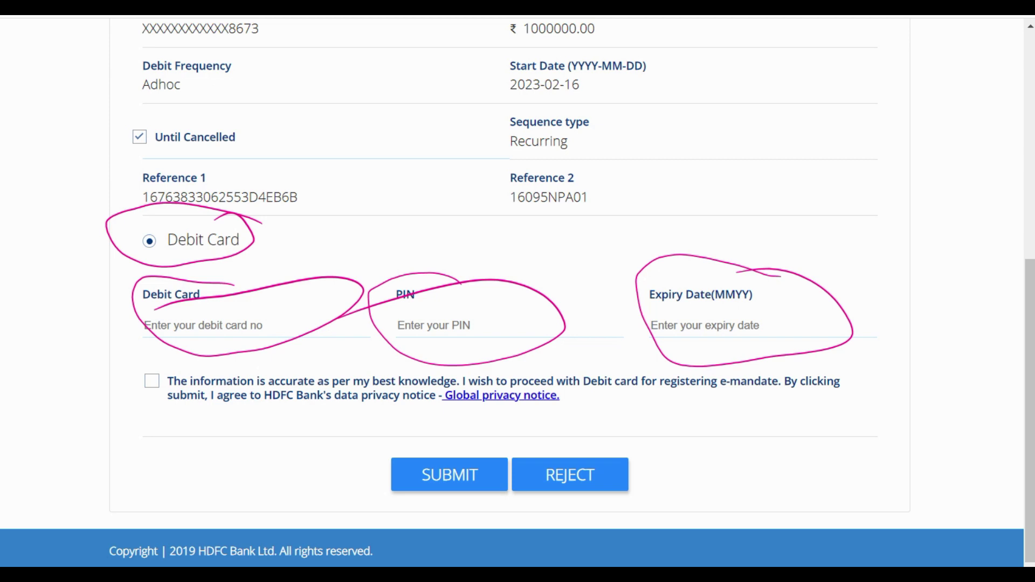
{"action": "key", "text": "Escape"}
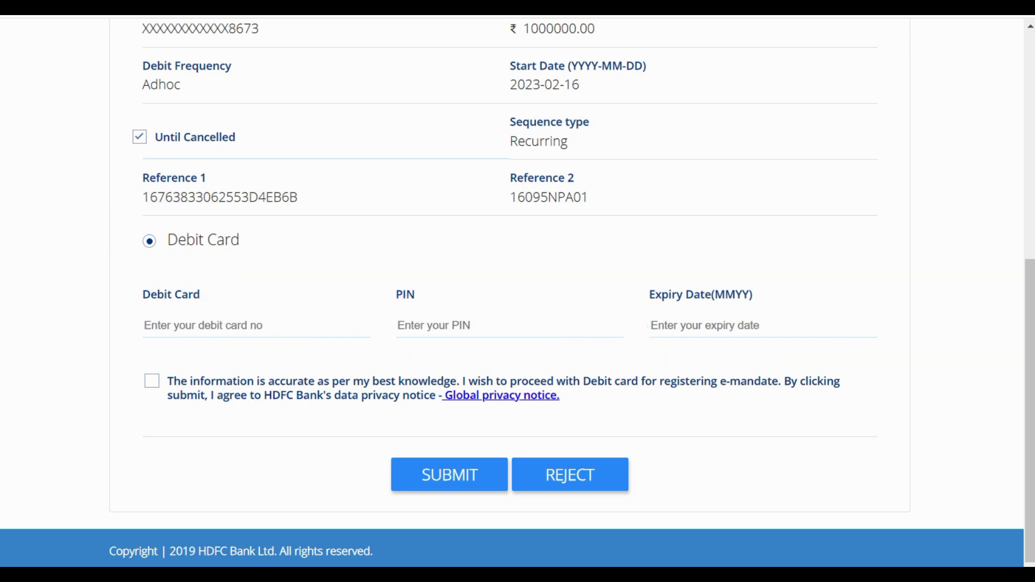
{"action": "mouse_move", "coordinate": [289, 335]}
{"action": "left_mouse_down"}
{"action": "mouse_move", "coordinate": [331, 306]}
{"action": "mouse_move", "coordinate": [420, 292]}
{"action": "left_mouse_up"}
{"action": "left_click_drag", "start_coordinate": [636, 327], "coordinate": [680, 285]}
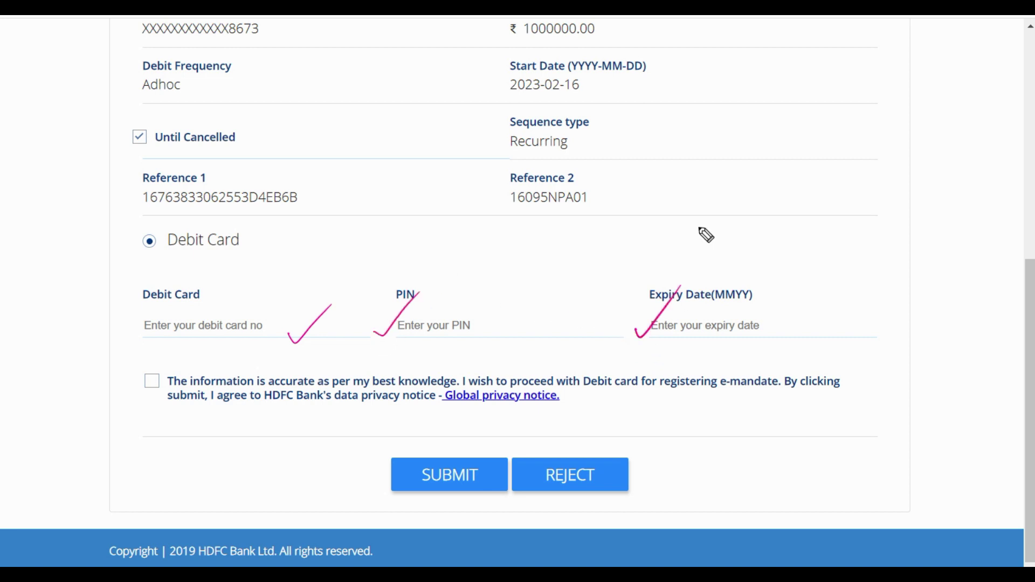
{"action": "left_click_drag", "start_coordinate": [153, 378], "coordinate": [161, 372]}
{"action": "key", "text": "e"}
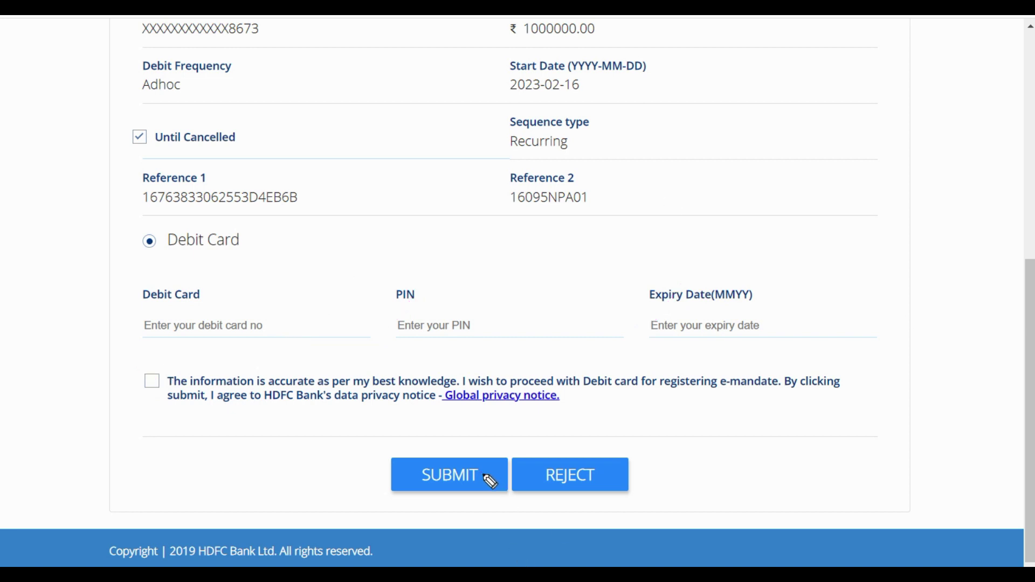
{"action": "mouse_move", "coordinate": [482, 421]}
{"action": "left_mouse_down"}
{"action": "mouse_move", "coordinate": [456, 419]}
{"action": "mouse_move", "coordinate": [380, 477]}
{"action": "mouse_move", "coordinate": [388, 439]}
{"action": "mouse_move", "coordinate": [475, 420]}
{"action": "left_mouse_up"}
{"action": "left_click_drag", "start_coordinate": [613, 249], "coordinate": [647, 228]}
{"action": "mouse_move", "coordinate": [689, 184]}
{"action": "left_mouse_down"}
{"action": "mouse_move", "coordinate": [703, 205]}
{"action": "mouse_move", "coordinate": [673, 189]}
{"action": "left_mouse_up"}
{"action": "left_click_drag", "start_coordinate": [715, 159], "coordinate": [729, 178]}
{"action": "mouse_move", "coordinate": [692, 168]}
{"action": "left_mouse_down"}
{"action": "mouse_move", "coordinate": [720, 146]}
{"action": "mouse_move", "coordinate": [763, 157]}
{"action": "mouse_move", "coordinate": [747, 155]}
{"action": "mouse_move", "coordinate": [688, 236]}
{"action": "mouse_move", "coordinate": [630, 166]}
{"action": "mouse_move", "coordinate": [807, 136]}
{"action": "mouse_move", "coordinate": [761, 162]}
{"action": "left_mouse_up"}
{"action": "mouse_move", "coordinate": [756, 237]}
{"action": "left_mouse_down"}
{"action": "mouse_move", "coordinate": [777, 211]}
{"action": "mouse_move", "coordinate": [810, 207]}
{"action": "mouse_move", "coordinate": [901, 238]}
{"action": "mouse_move", "coordinate": [828, 270]}
{"action": "left_mouse_up"}
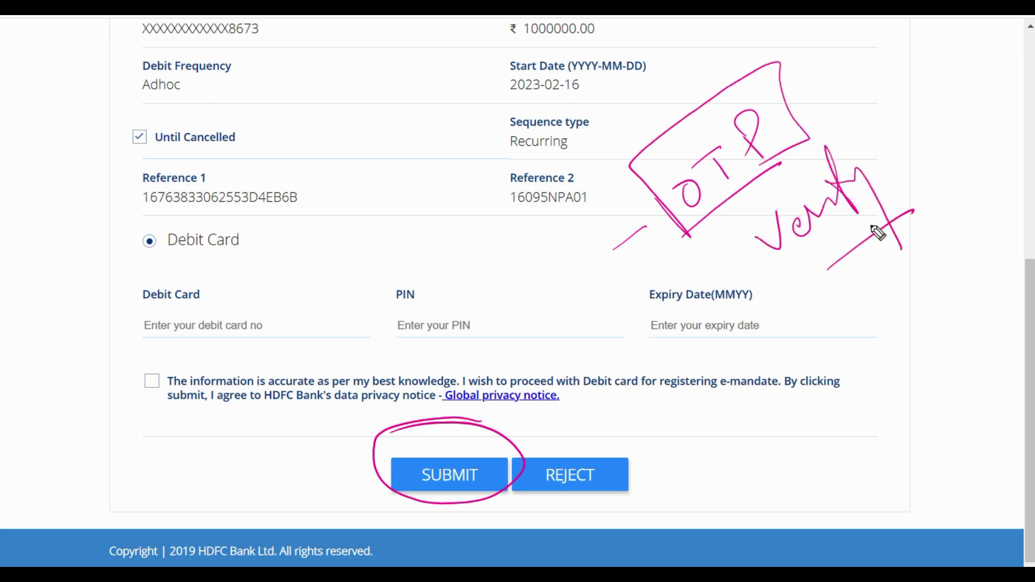